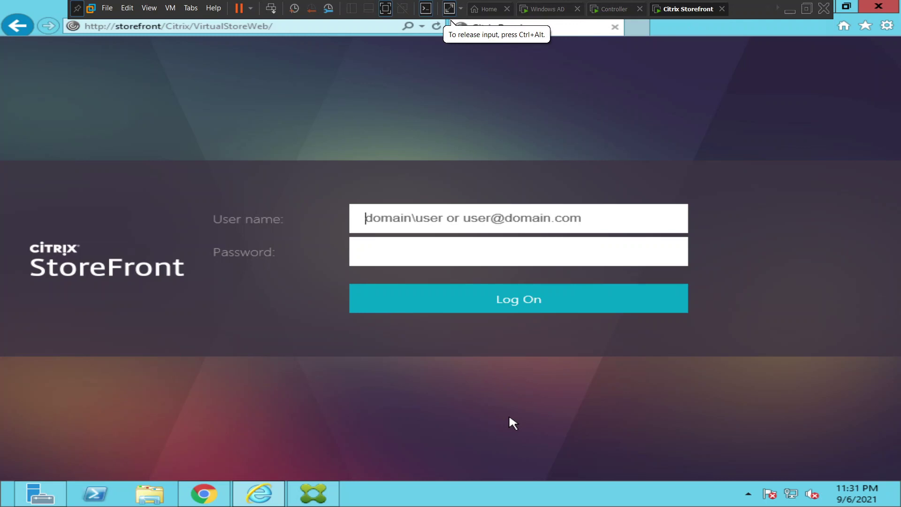
Enter the domain user name and password on the StoreFront sign-in page and log on
click(747, 495)
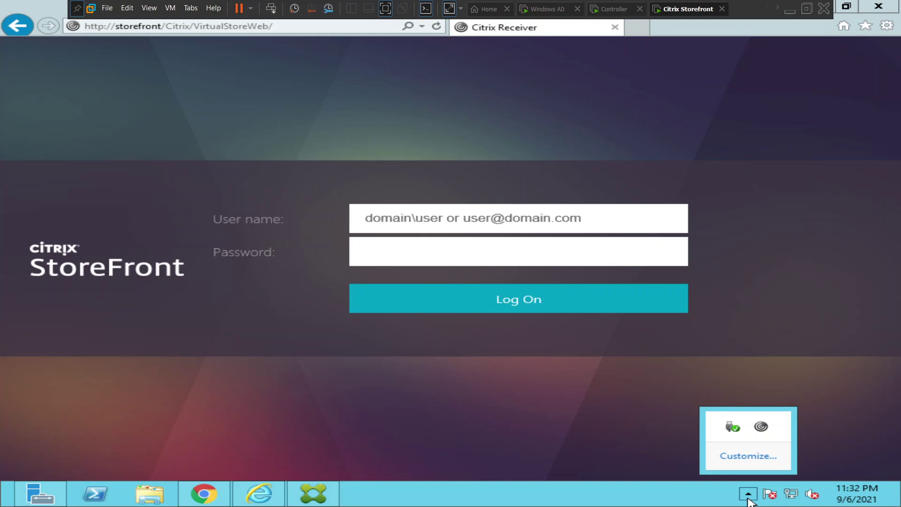
click(437, 219)
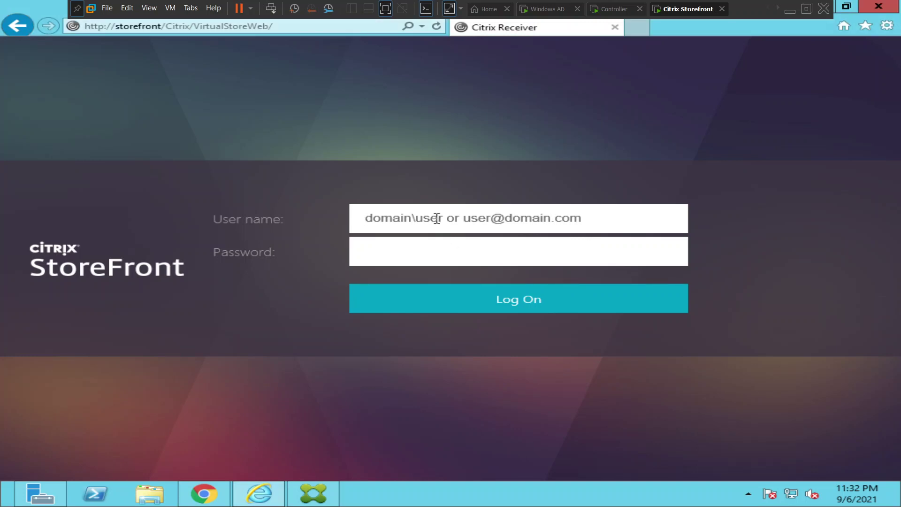
text(naresh.co)
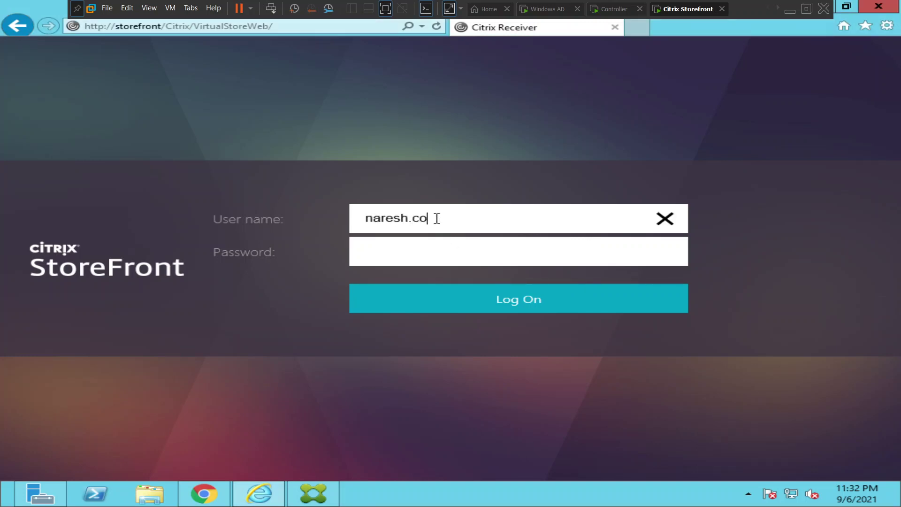
text(m)
text(\)
text(admin)
text(is)
key(BackSpace)
key(BackSpace)
key(BackSpace)
key(BackSpace)
key(BackSpace)
key(BackSpace)
key(BackSpace)
text(Cit)
text(rixuser)
key(Tab)
text(•)
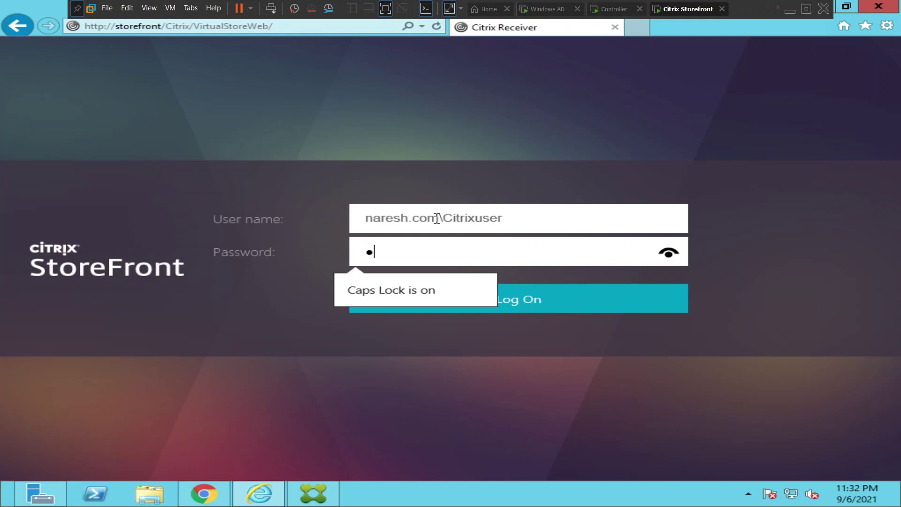
text(•••••)
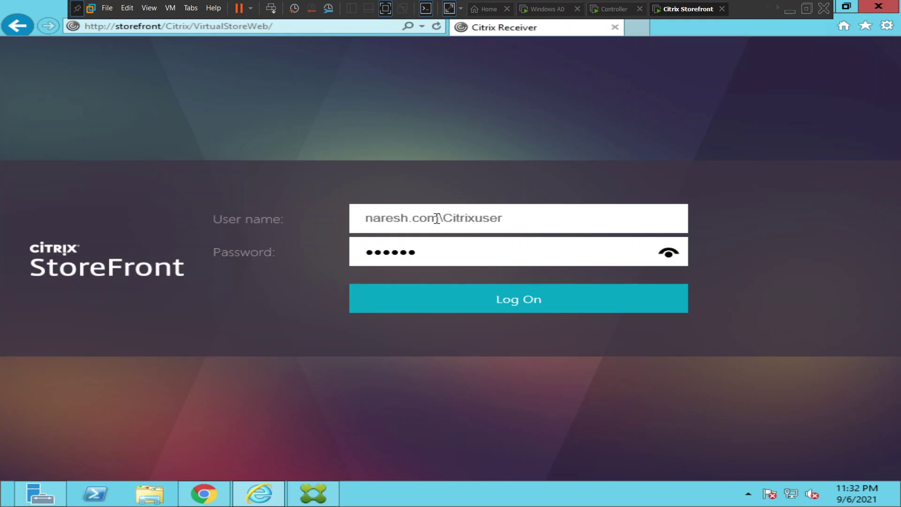
text(••)
click(479, 305)
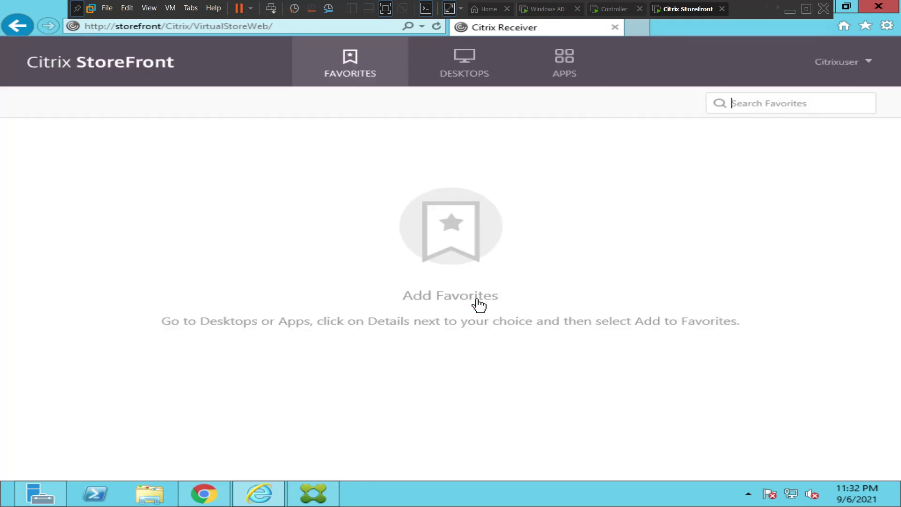
Launch the published Cmd app from the Apps list, then reach the Citrix Receiver tray icon's options
click(549, 71)
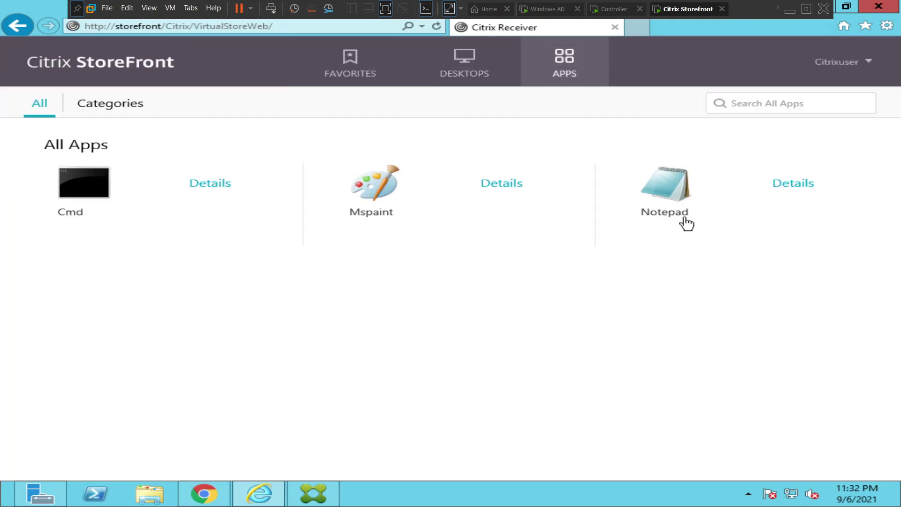
click(74, 195)
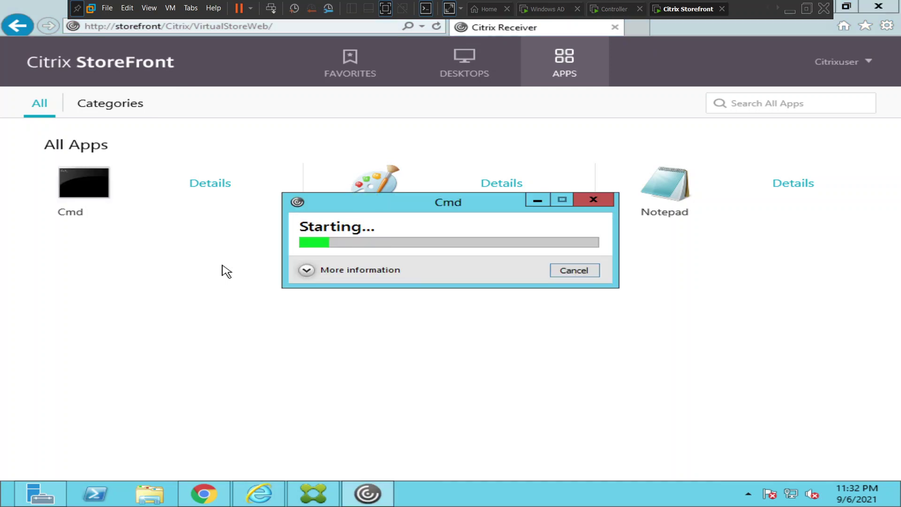
click(748, 494)
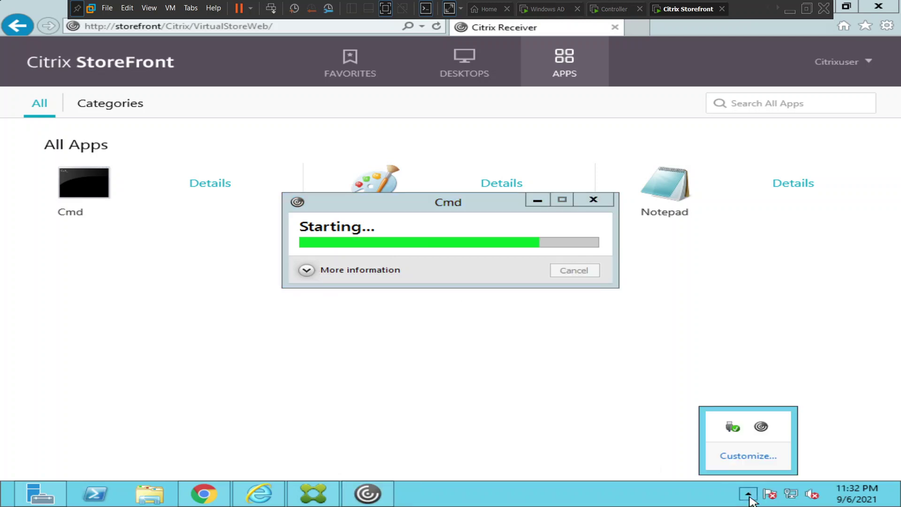
right_click(763, 430)
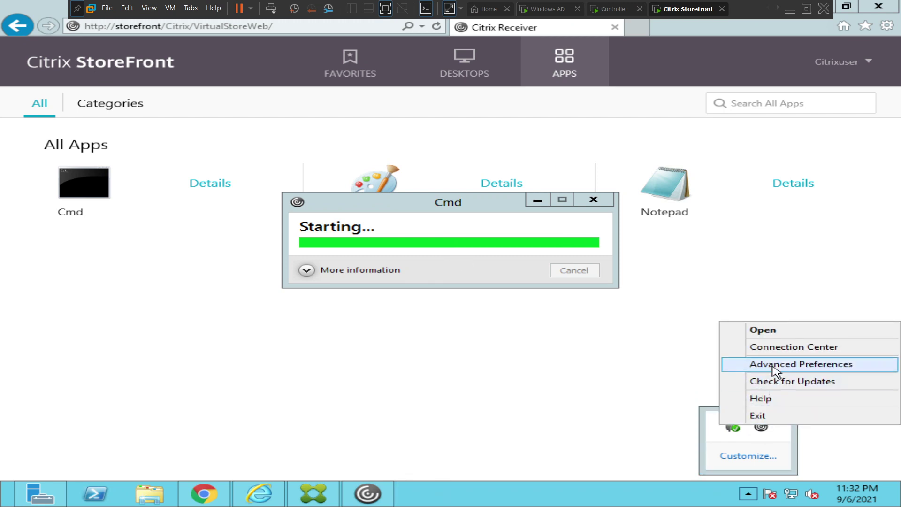
Bring up the Connection Center and move it aside so the Cmd session is visible
click(793, 347)
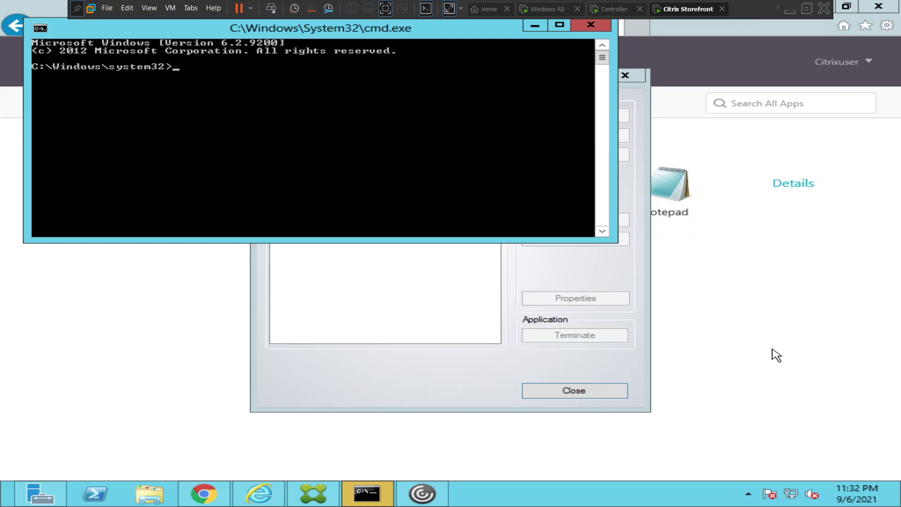
click(535, 26)
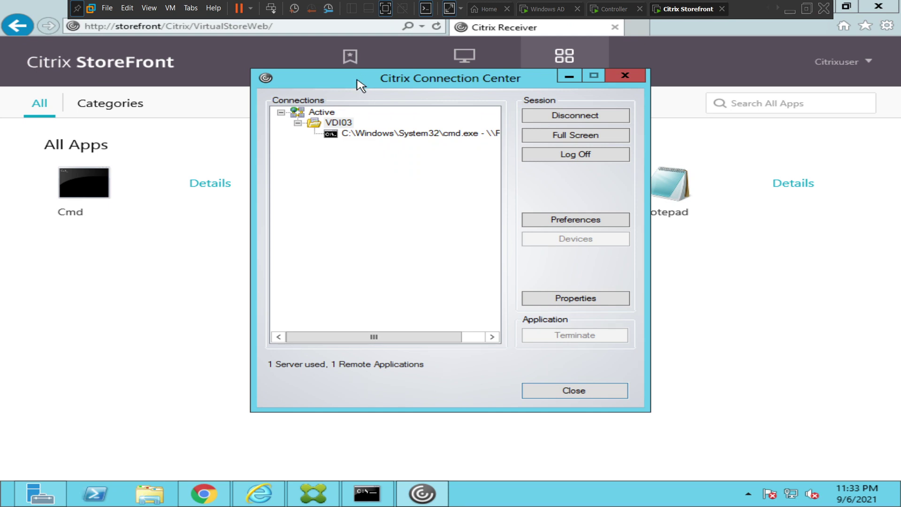
drag(361, 83, 476, 86)
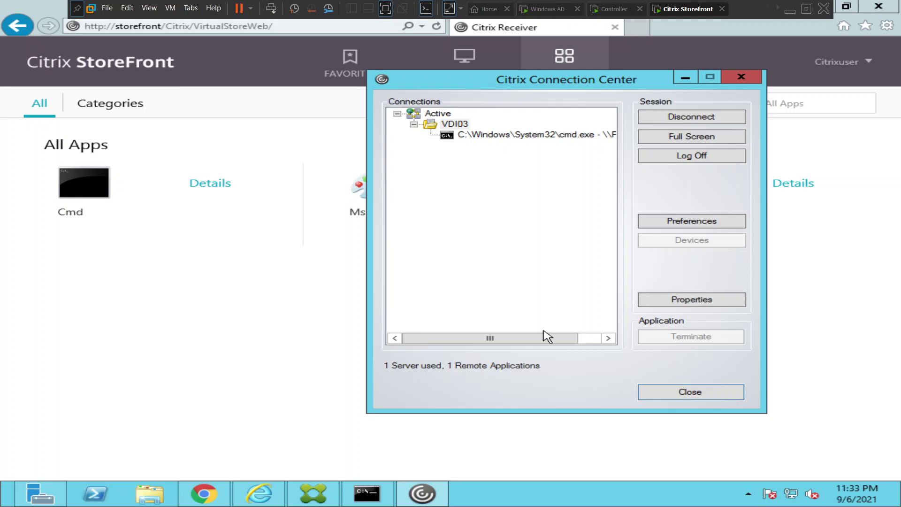
End the Cmd session window and close the Connection Center, returning to the StoreFront apps list
click(366, 494)
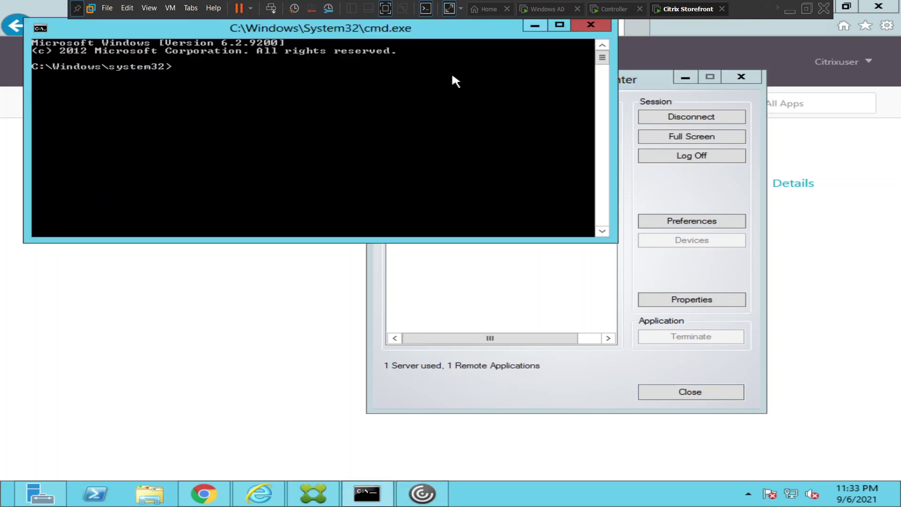
click(592, 30)
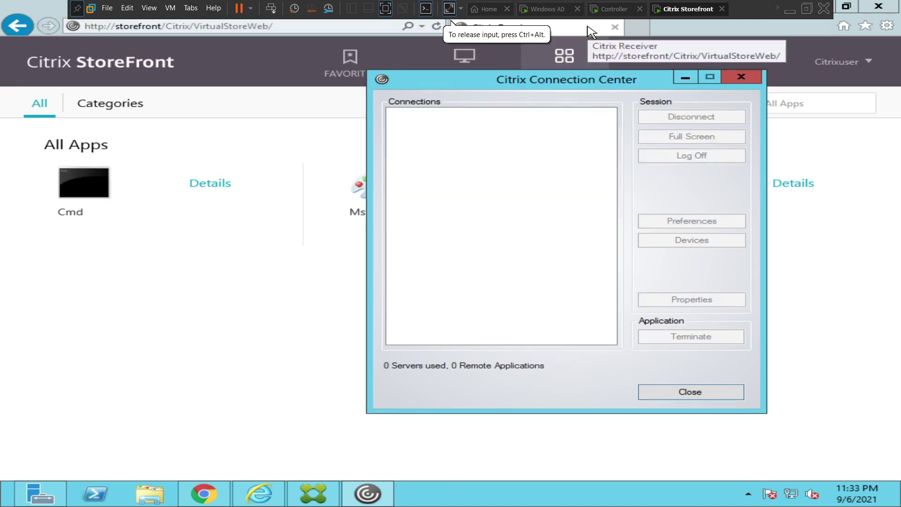
click(742, 78)
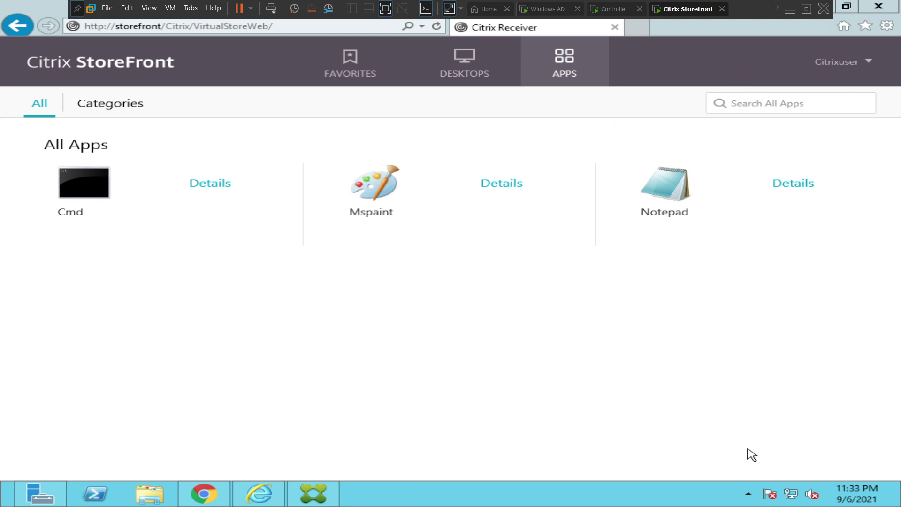
Reach Citrix Receiver's Advanced Preferences from the tray icon's right-click menu
click(748, 493)
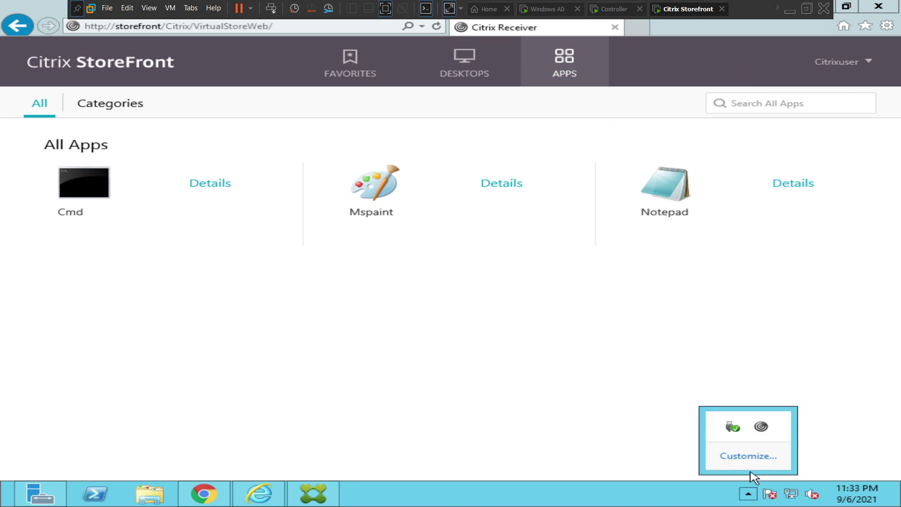
right_click(763, 430)
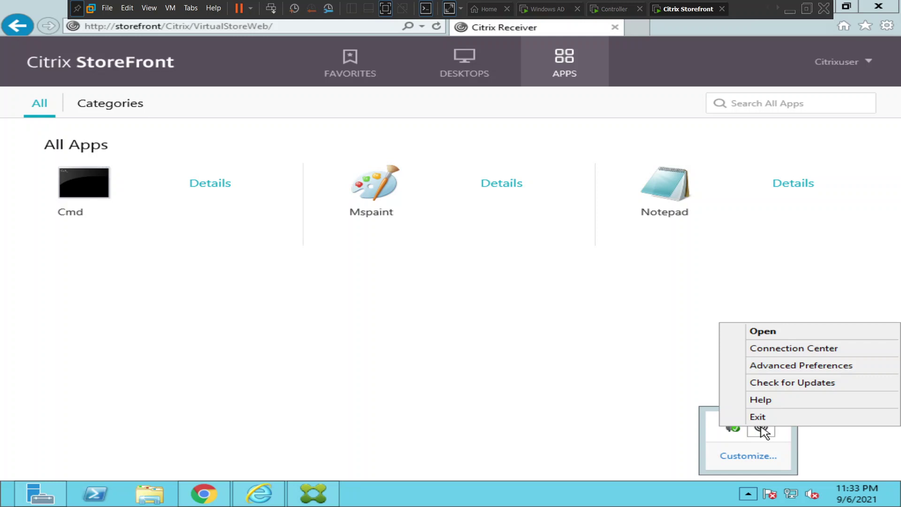
click(796, 370)
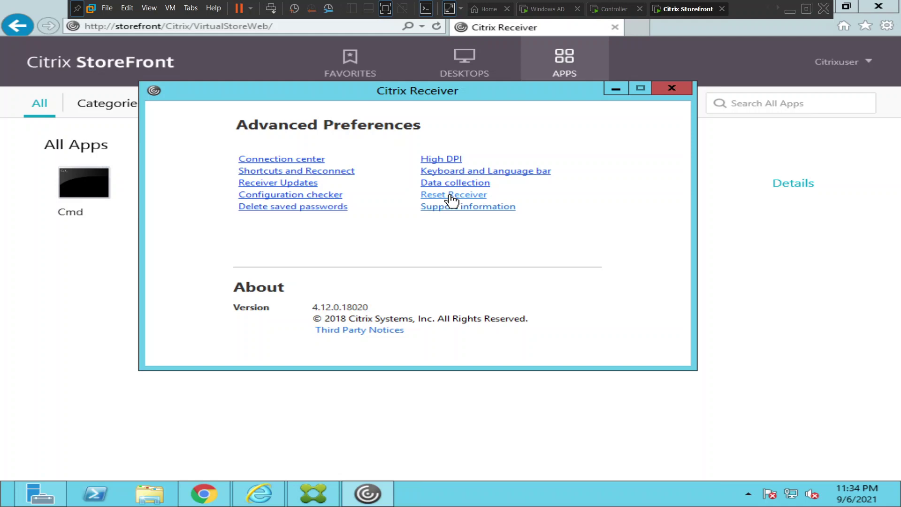
Reset Receiver to default settings and confirm with 'Yes, reset Receiver'
click(451, 195)
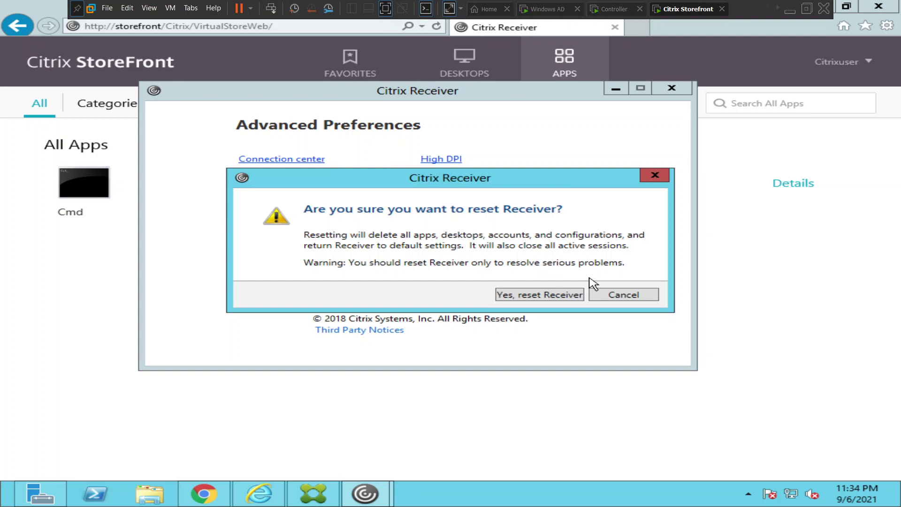
click(553, 300)
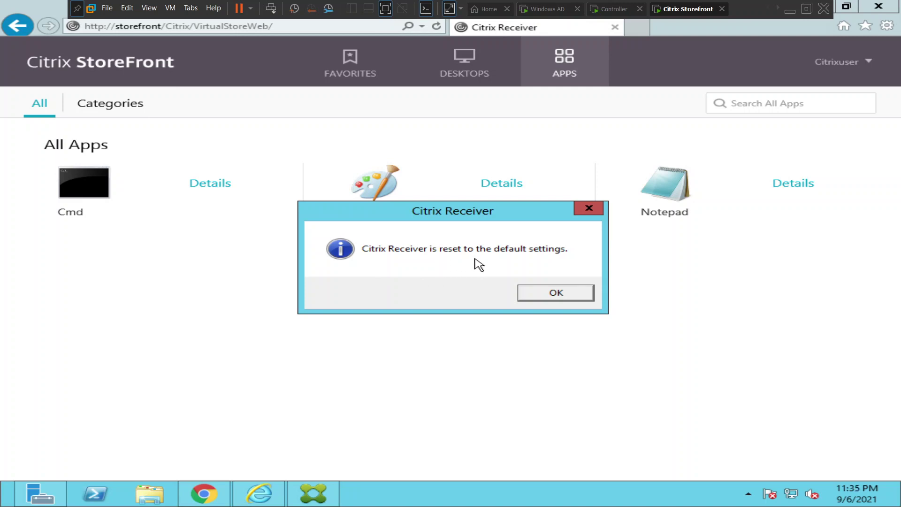
Dismiss the reset completion message, close the Add Account prompt and log off the store from the Citrixuser menu
click(560, 294)
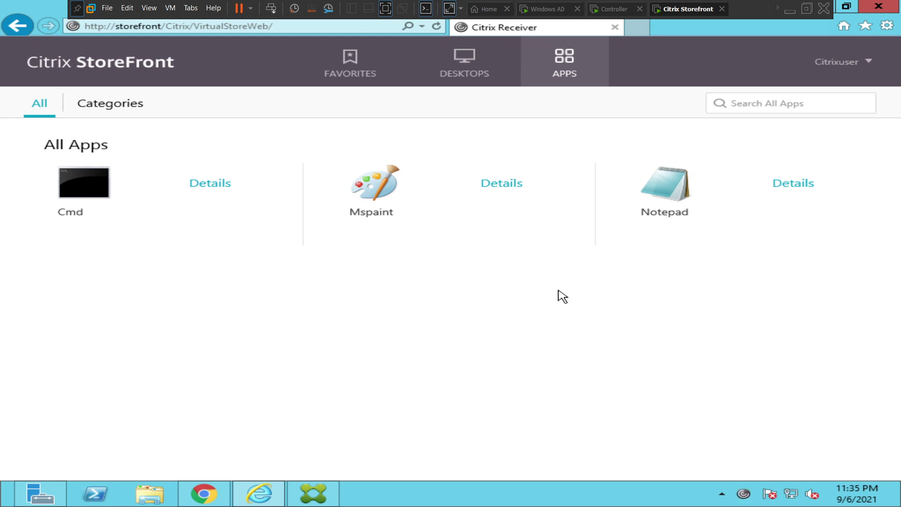
click(842, 63)
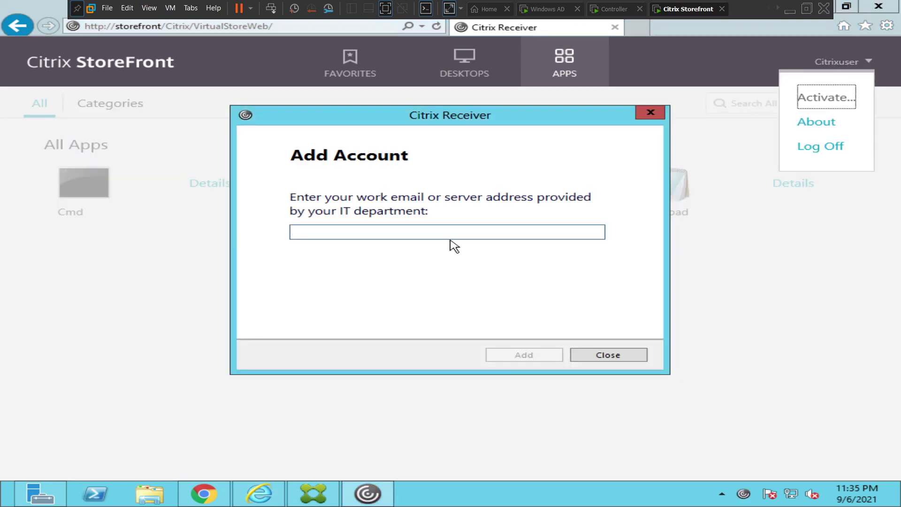
click(601, 356)
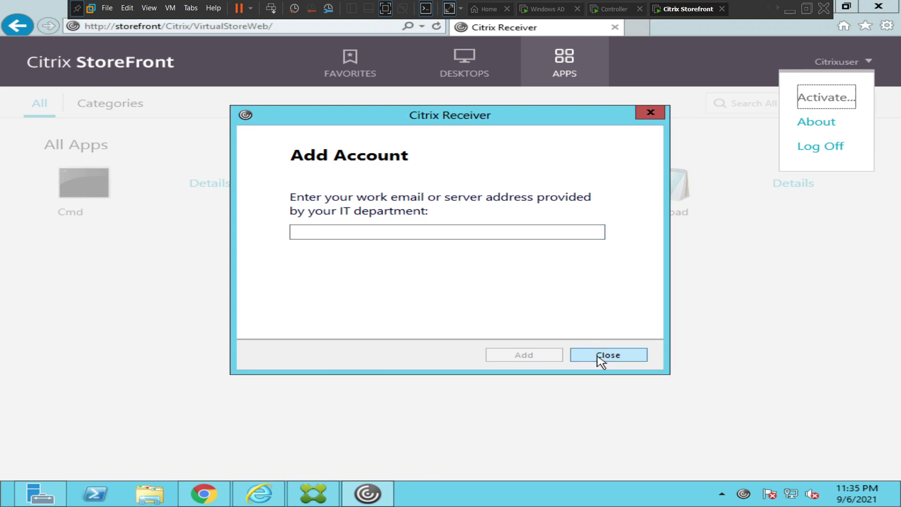
click(810, 145)
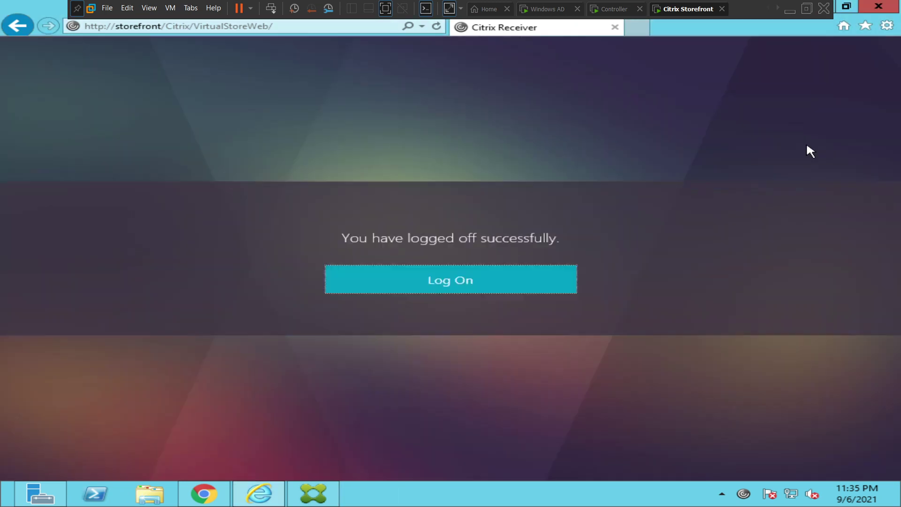
Log back on to StoreFront with the domain user name and password, reaching the empty Favorites page
click(421, 285)
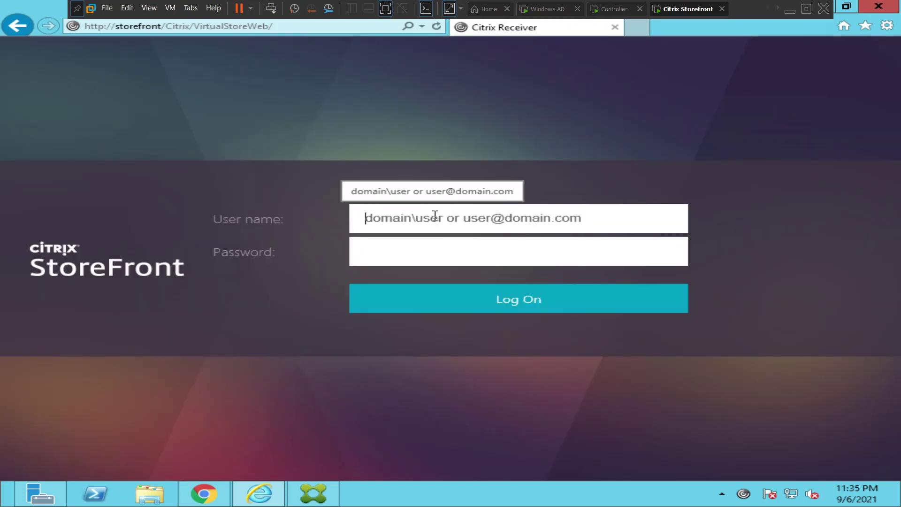
text(natre)
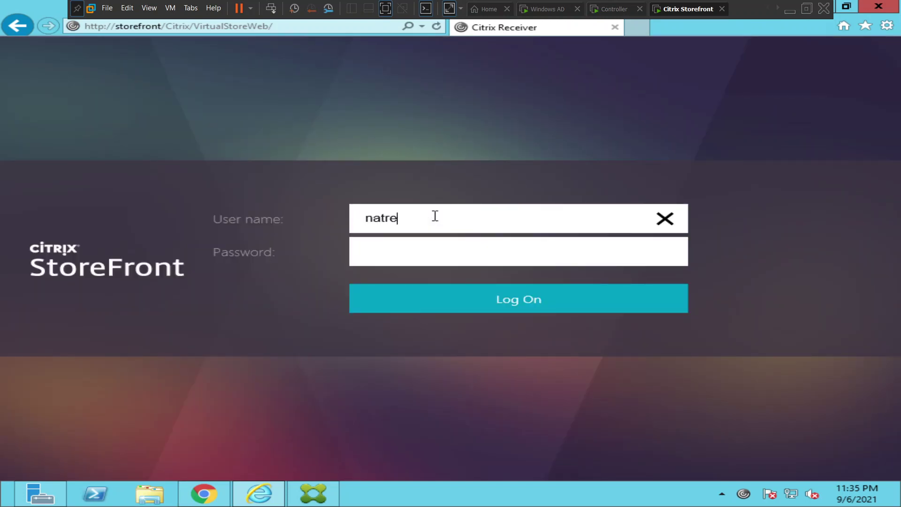
key(BackSpace)
key(BackSpace)
key(BackSpace)
text(resh)
text(.com\)
text(citri)
text(xuser)
key(Tab)
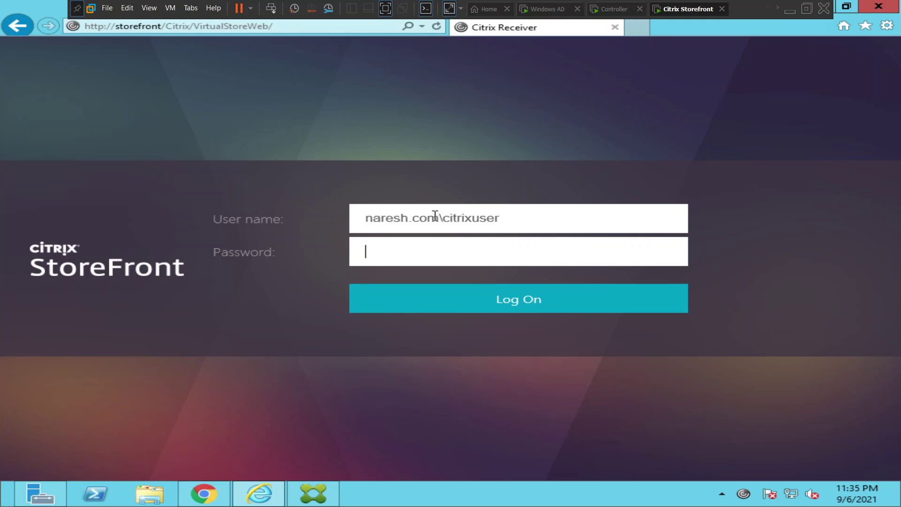
text(Pass)
text(word)
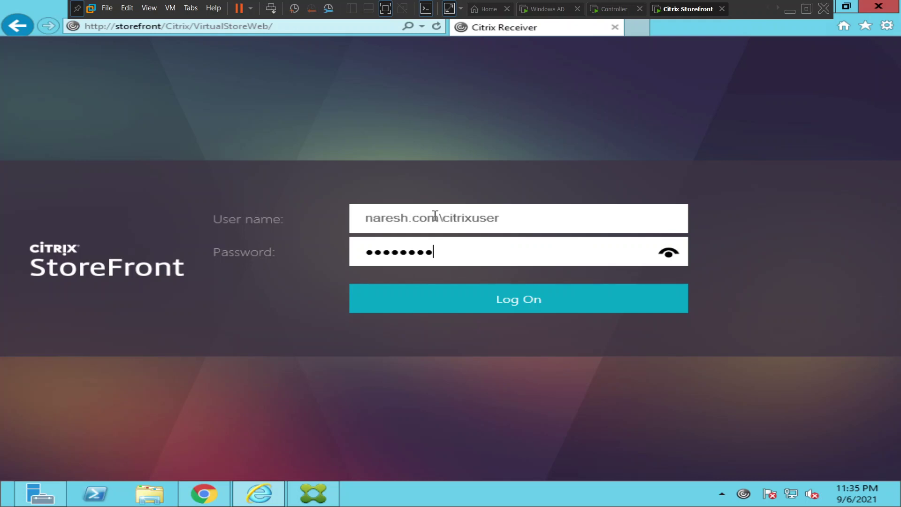
click(491, 302)
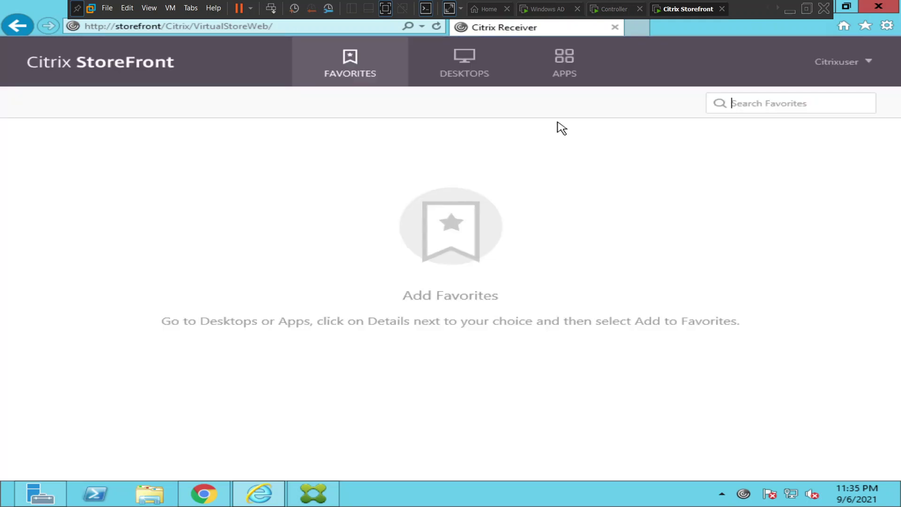
Launch Mspaint from the Apps list alongside Cmd and Notepad
click(560, 70)
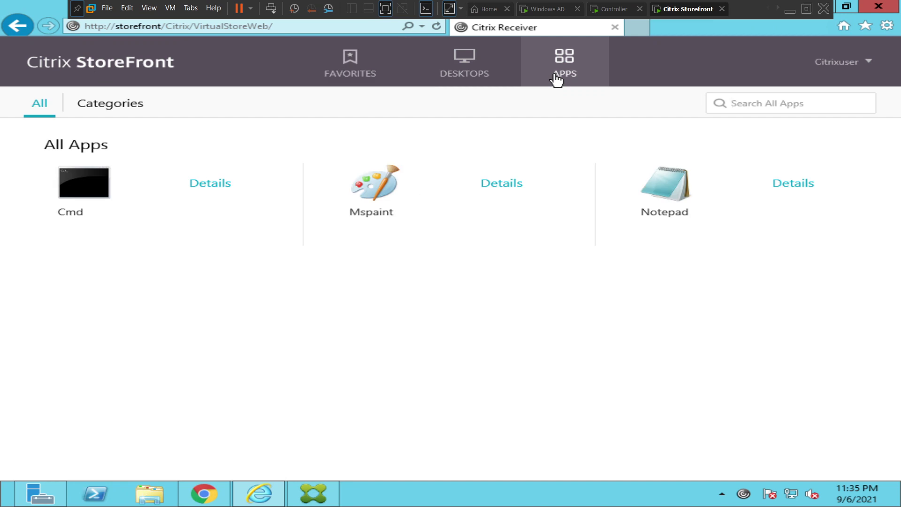
click(375, 187)
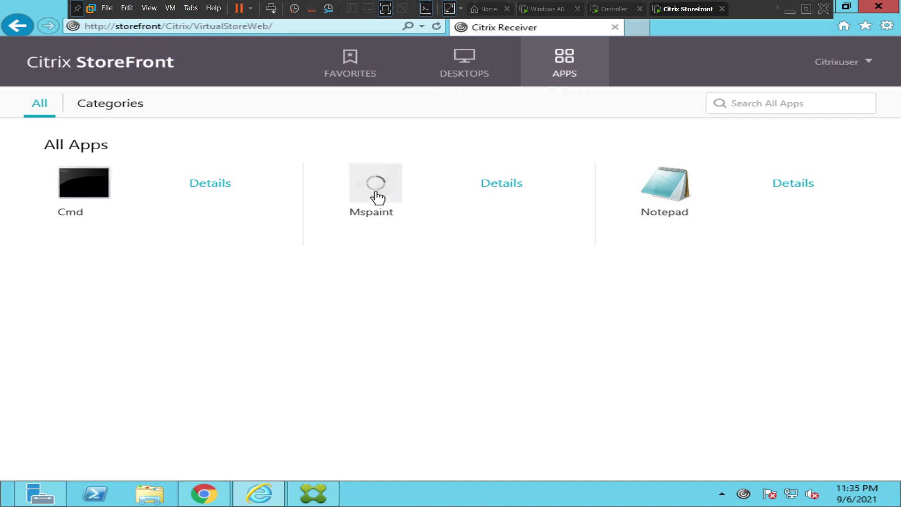